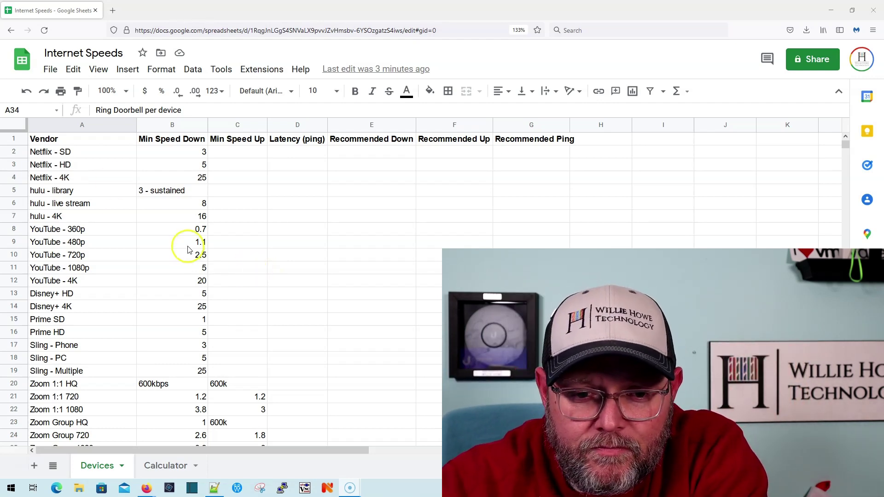
# Scroll through the Devices vendor list to review the minimum speeds.
pyautogui.click(75, 153)
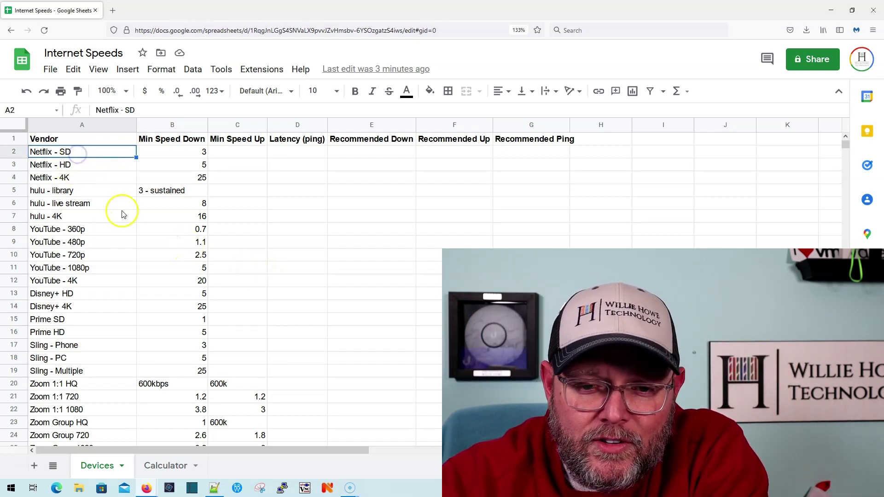
pyautogui.scroll(-2, 109, 232)
pyautogui.scroll(-2, 109, 232)
pyautogui.scroll(4, 98, 253)
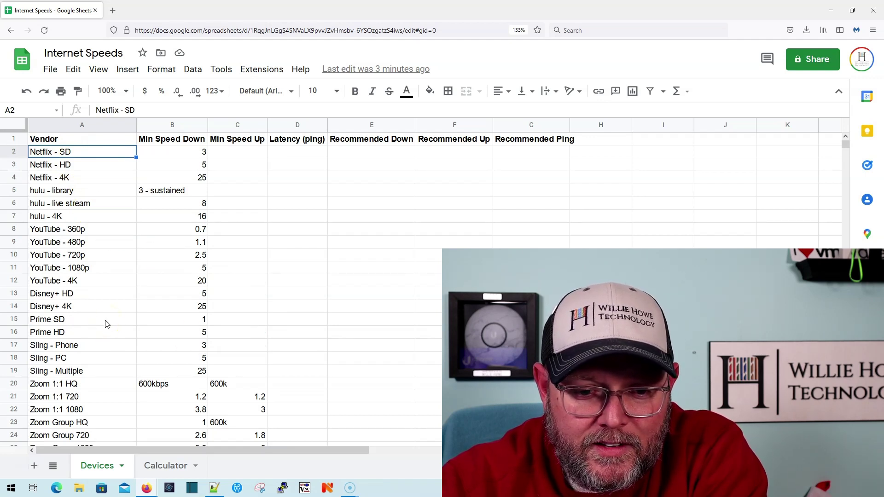
pyautogui.scroll(-2, 106, 324)
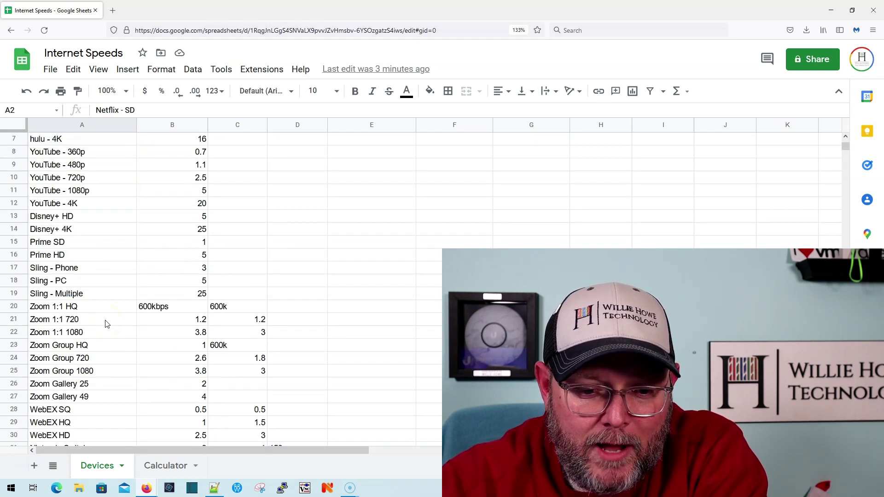
pyautogui.scroll(-2, 106, 324)
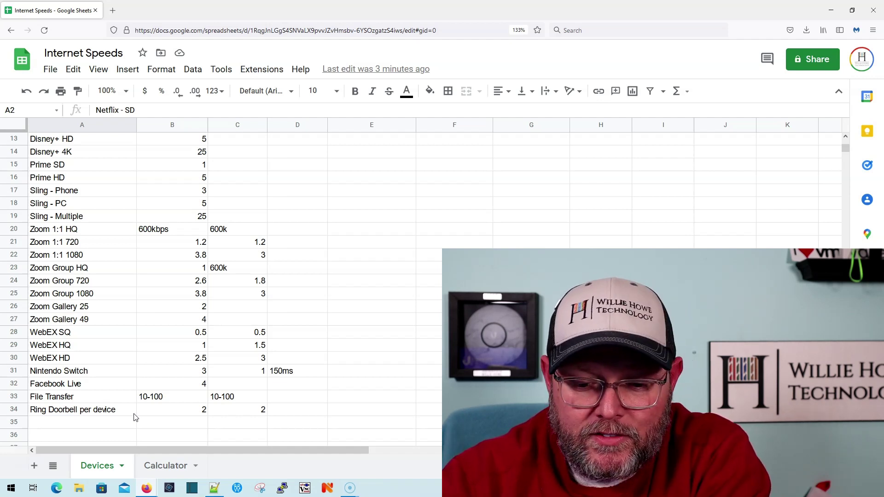
pyautogui.scroll(4, 136, 417)
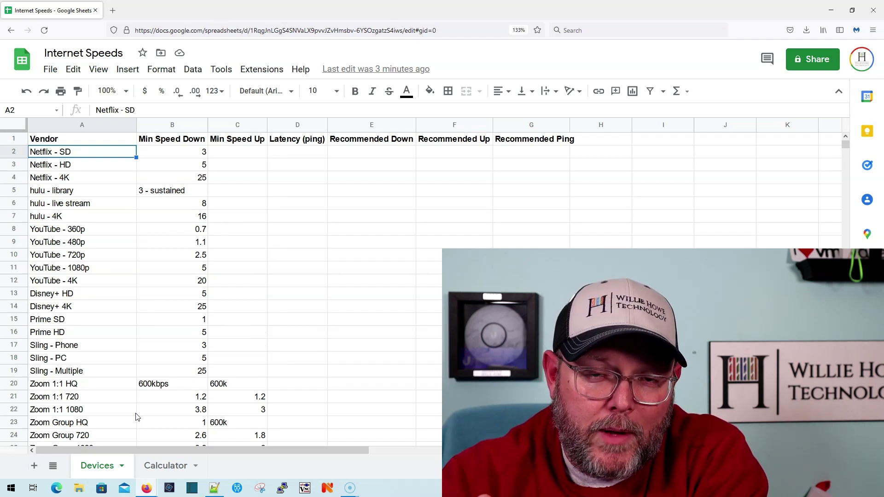
pyautogui.scroll(-4, 145, 408)
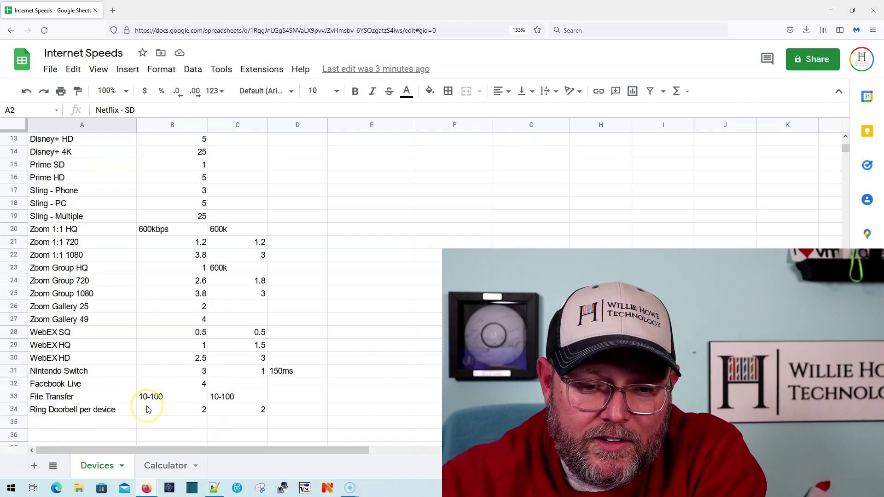
pyautogui.scroll(4, 144, 409)
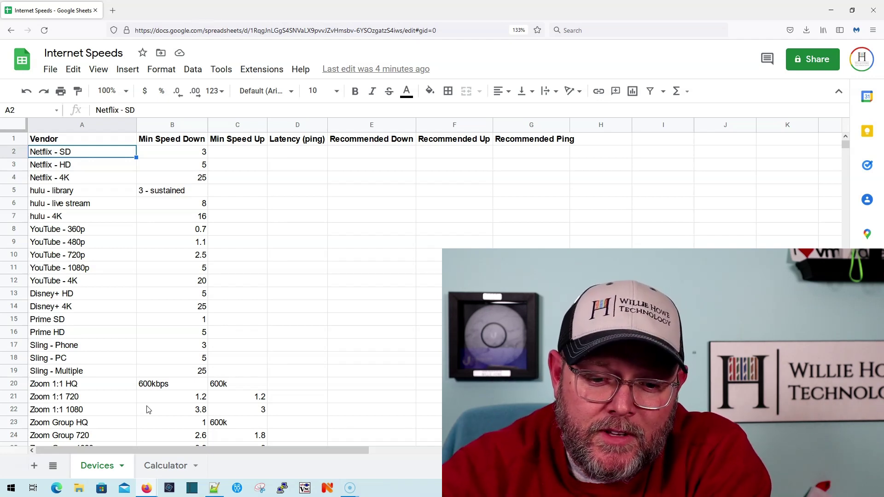
# On the Calculator sheet, enter 'One Person' in A1 and 'Netflix HD' in A2.
pyautogui.click(164, 471)
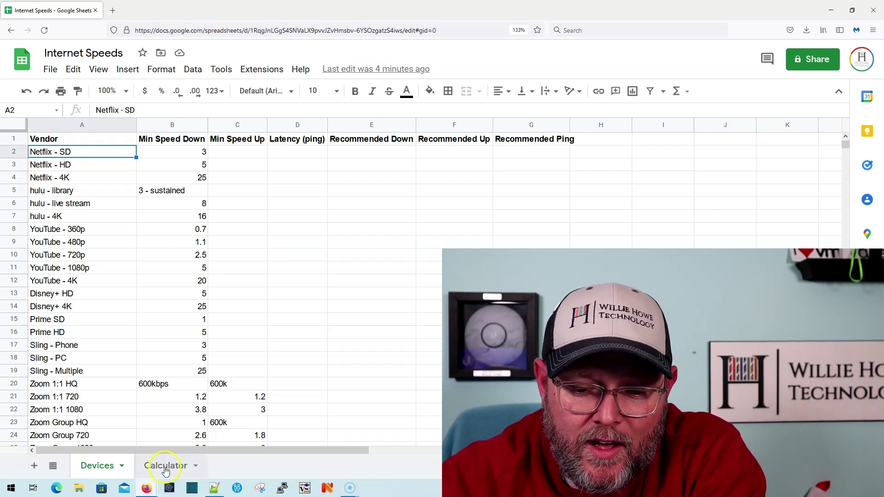
pyautogui.click(167, 469)
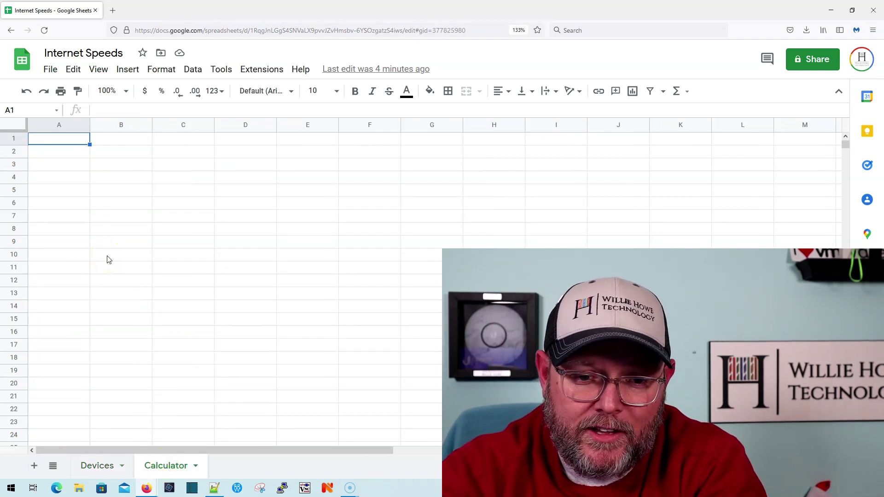
pyautogui.write('One Person')
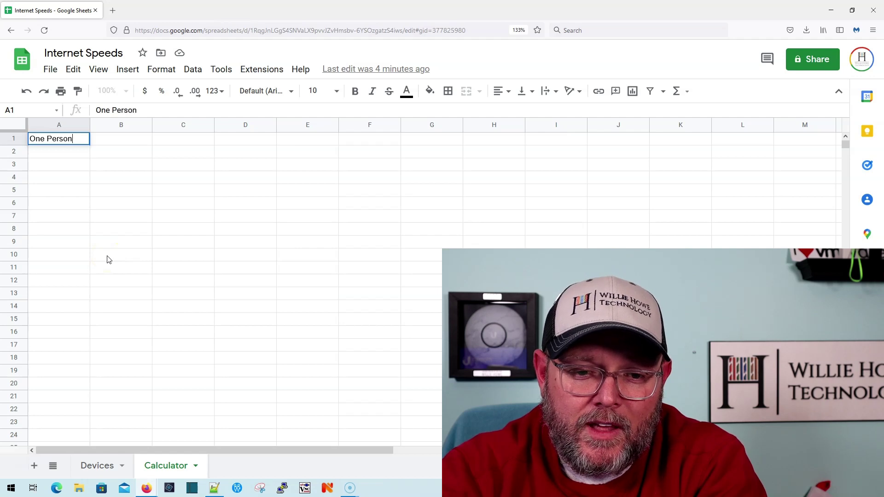
pyautogui.press('Return')
pyautogui.write('N')
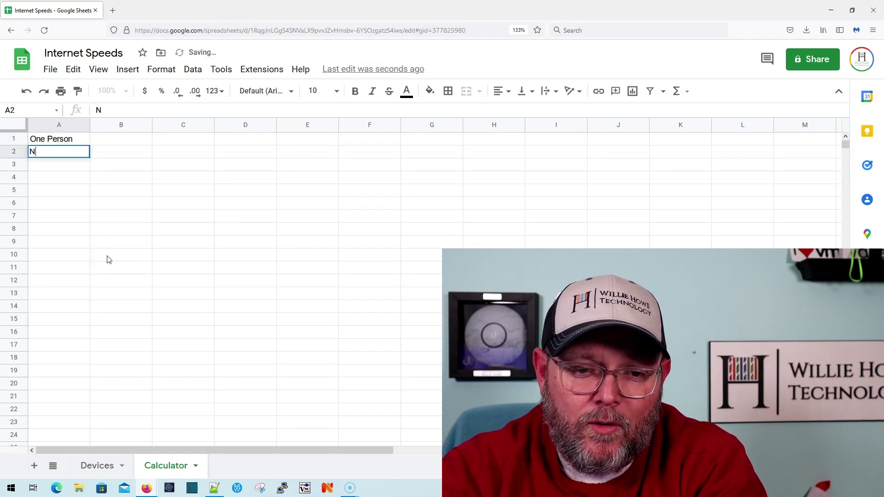
pyautogui.write('etflix')
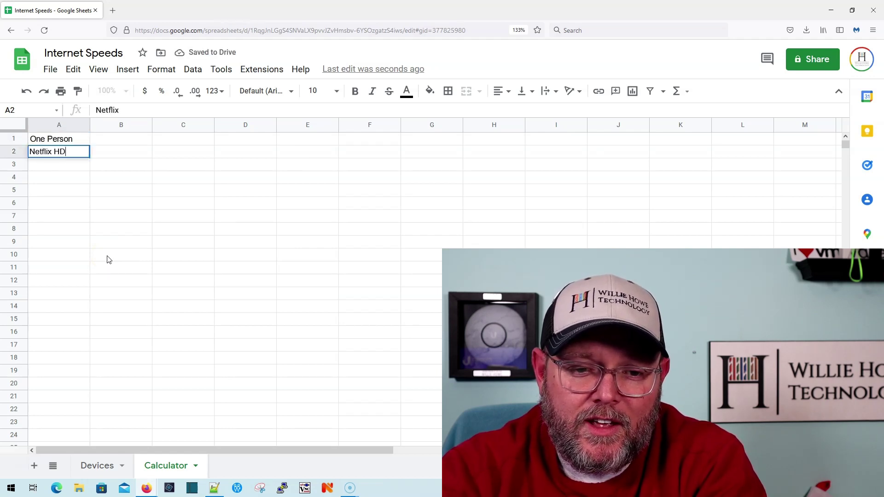
pyautogui.write(' HD')
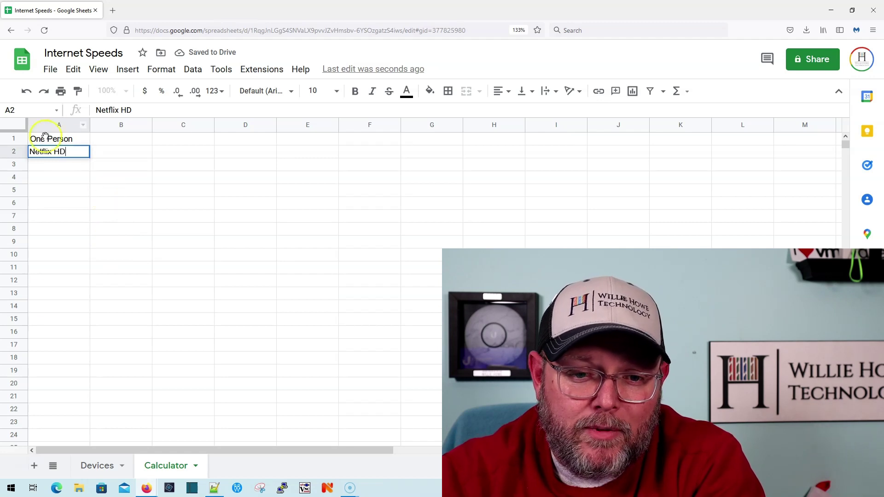
pyautogui.click(97, 465)
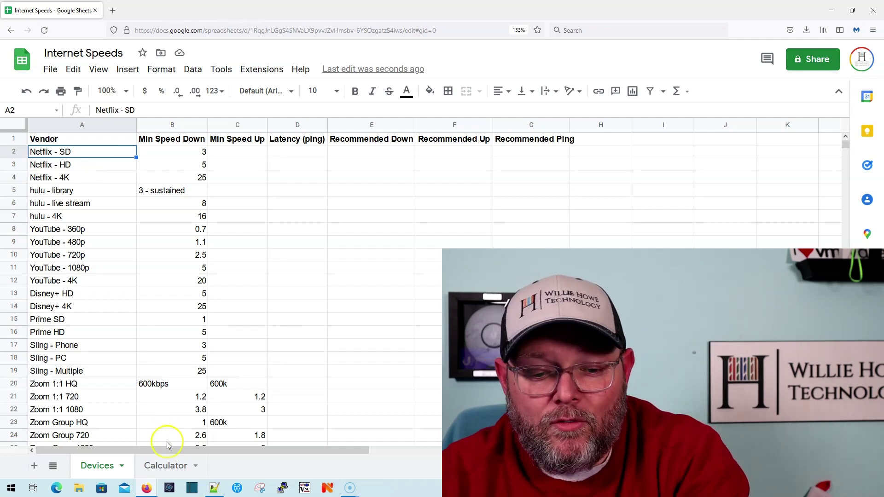
# Add 'Nintendo Switch' as the next activity on the Calculator sheet.
pyautogui.click(166, 466)
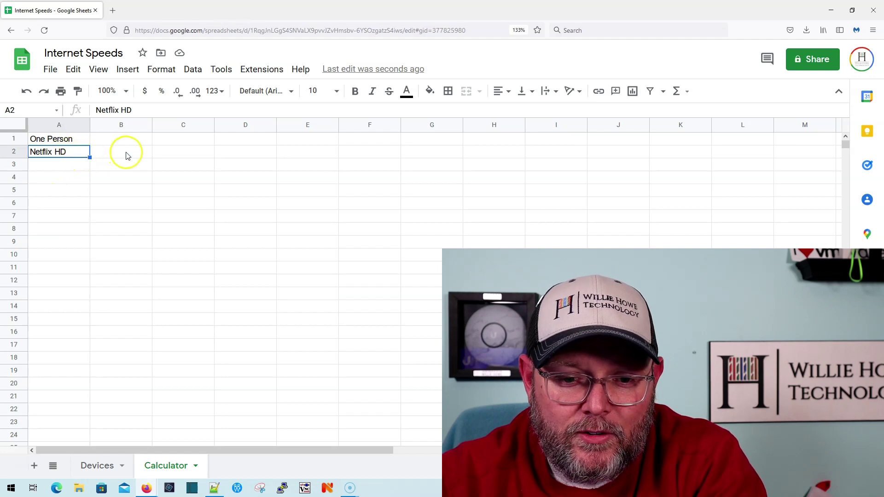
pyautogui.click(59, 163)
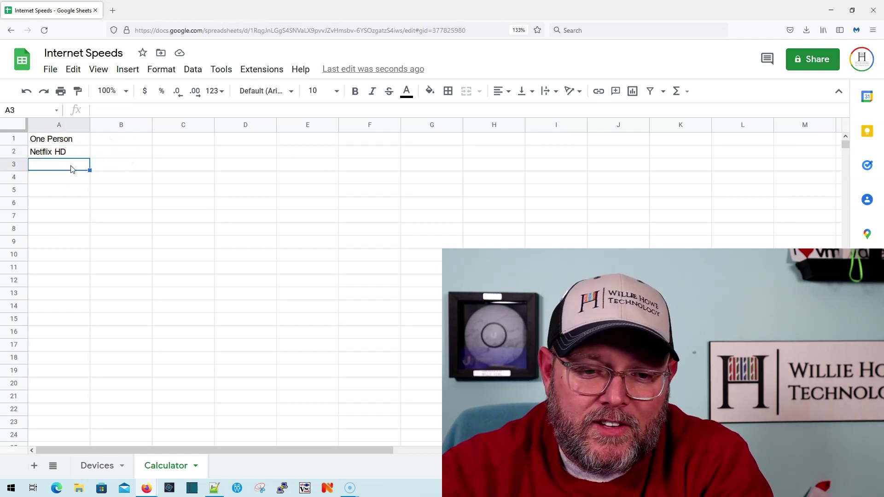
pyautogui.write('Nintedo Switch')
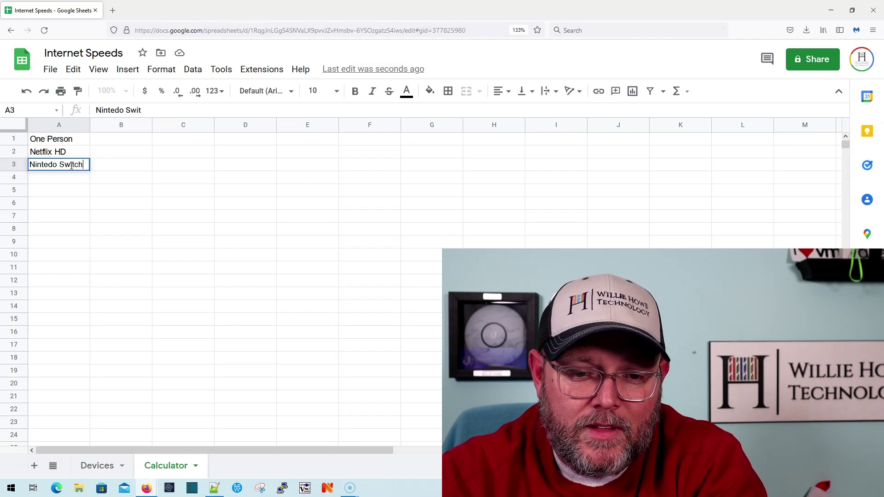
pyautogui.press('Return')
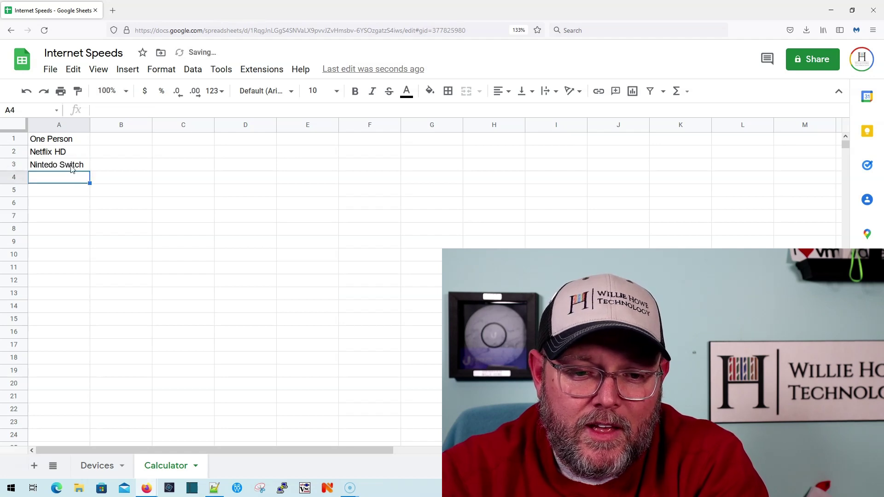
# After checking the Devices list, add 'Zoom 1:1 1080' as an activity.
pyautogui.click(101, 465)
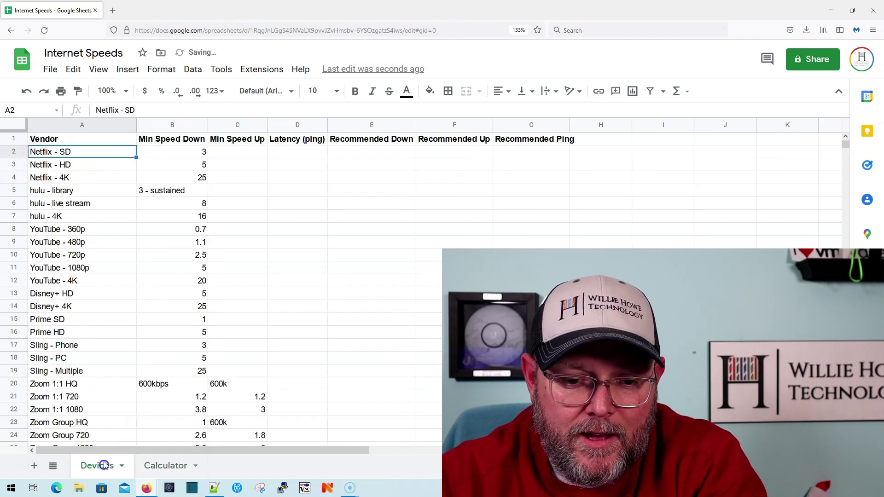
pyautogui.scroll(-2, 124, 305)
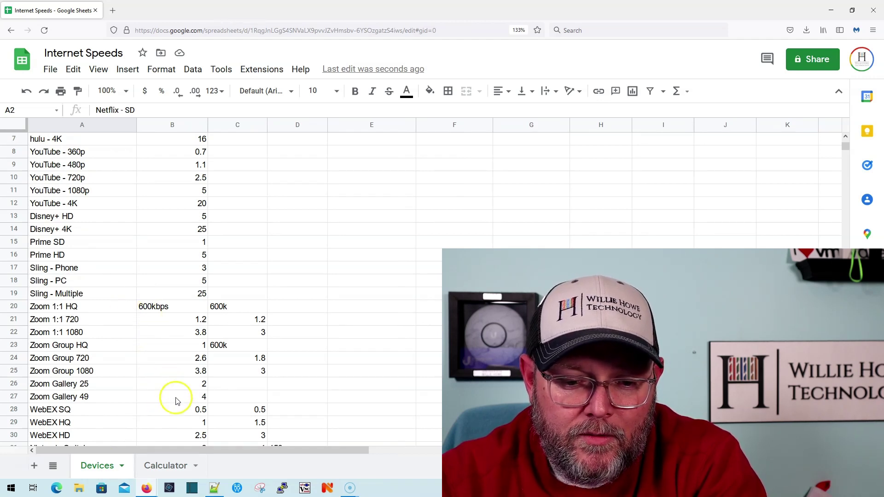
pyautogui.click(166, 466)
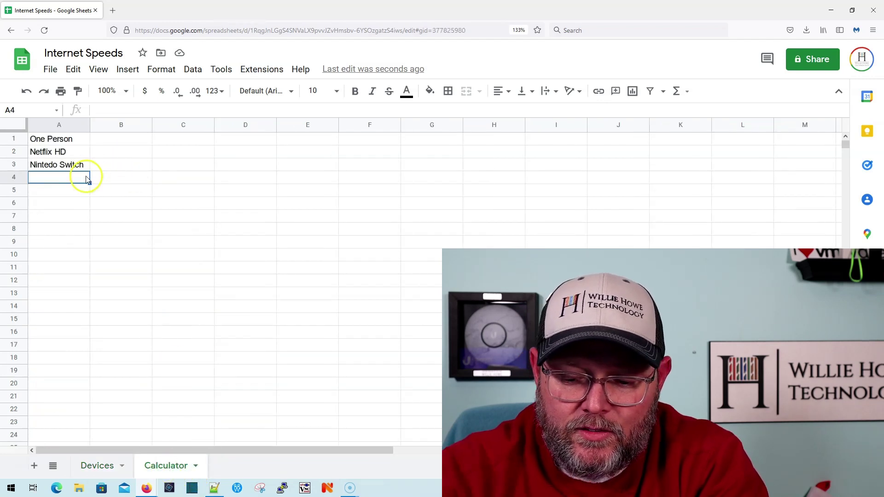
pyautogui.write('Zoom 1:1')
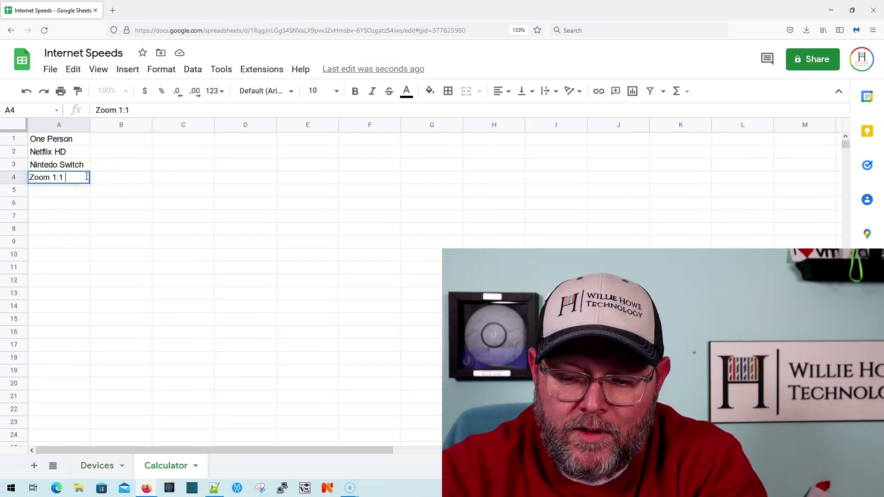
pyautogui.write(' 1080')
pyautogui.press('Tab')
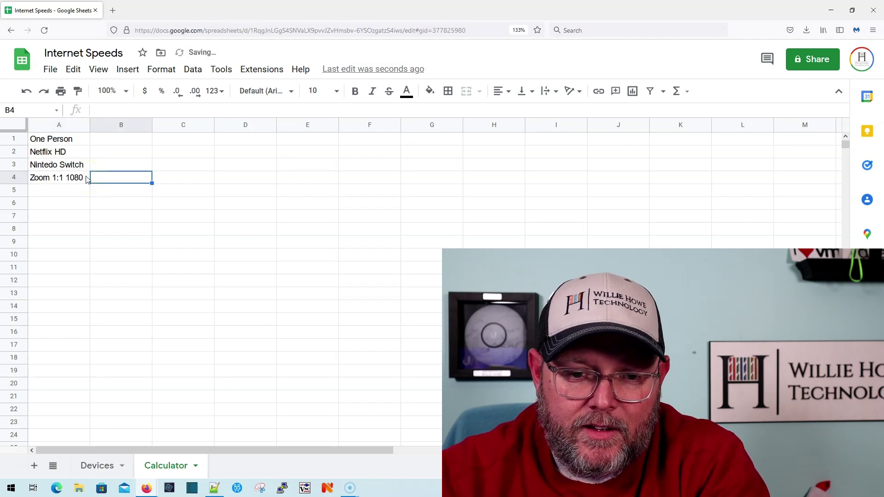
# Add a 'Req' heading in B1, enter 'File Transfer xls, doc, ppt' in A5, and widen column A.
pyautogui.click(115, 138)
pyautogui.write('Req')
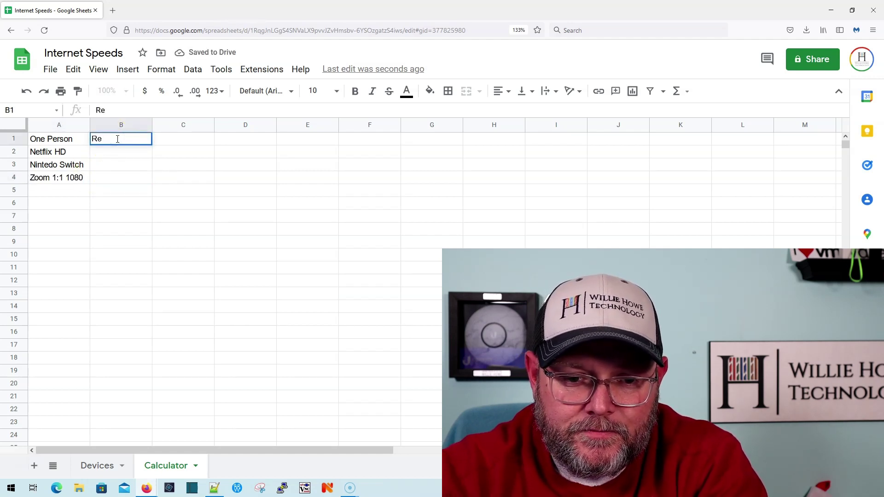
pyautogui.press('Return')
pyautogui.click(55, 192)
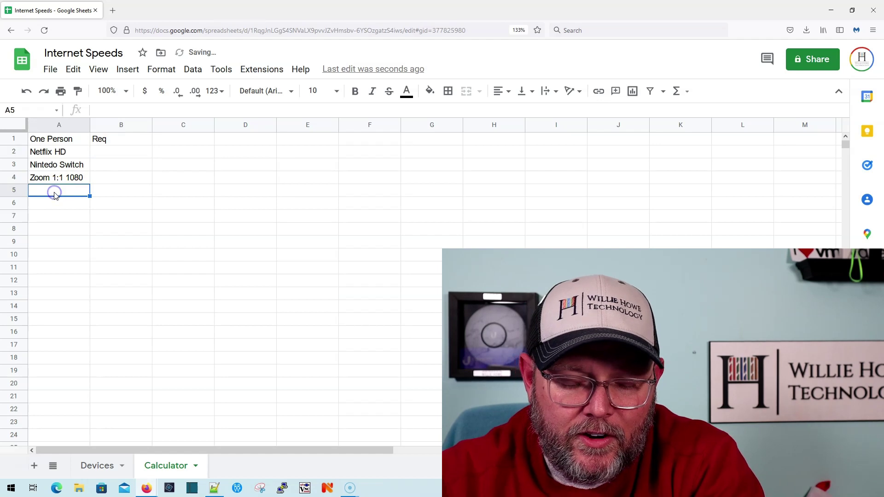
pyautogui.write('File')
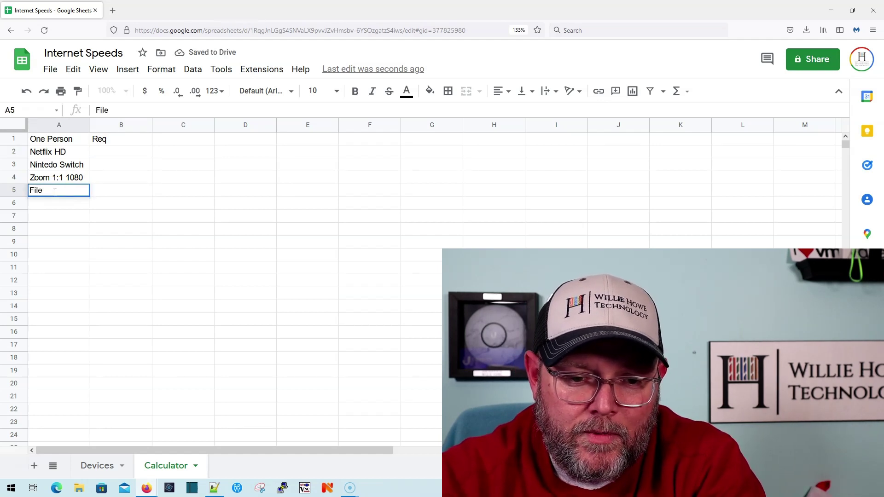
pyautogui.write(' Transfer')
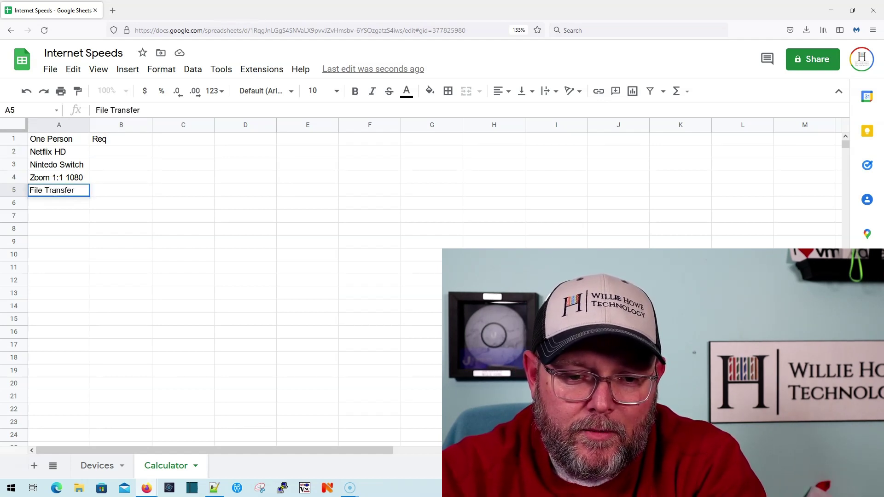
pyautogui.write(' xls, ')
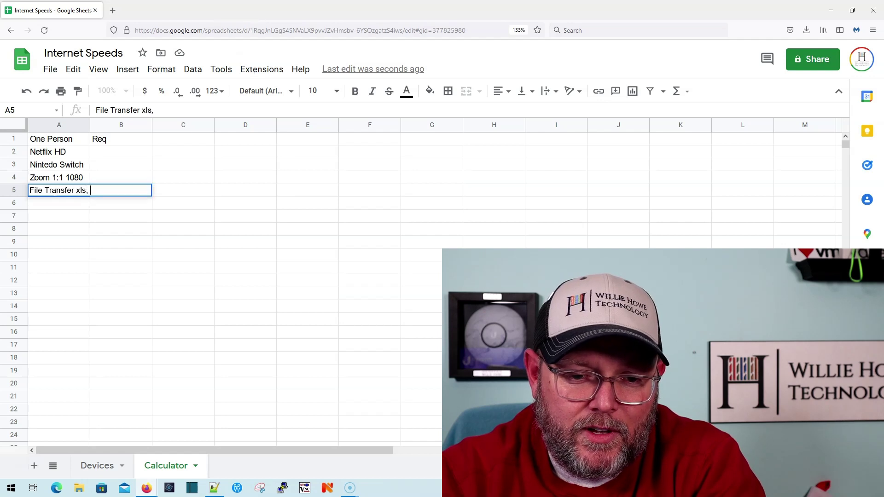
pyautogui.write('doc, pp')
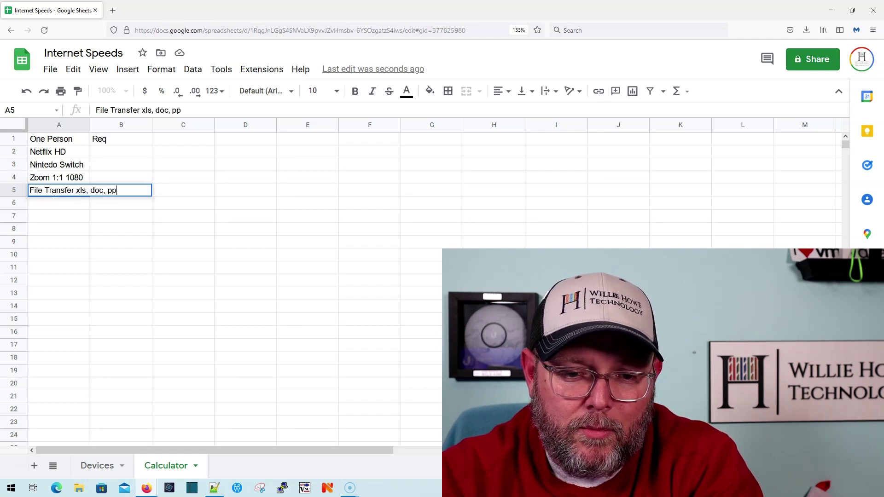
pyautogui.write('t')
pyautogui.moveTo(90, 125); pyautogui.dragTo(155, 126)
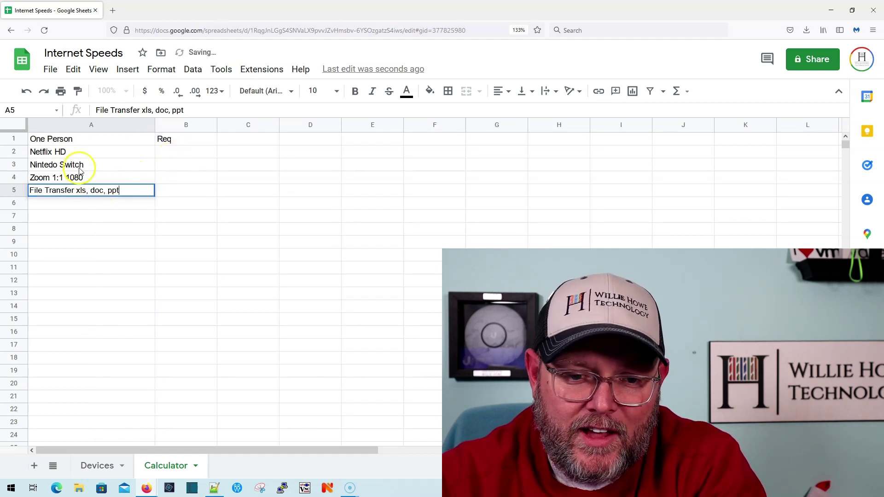
# Add 'Ring Doorbell' and 'Websurfing' activities, giving Websurfing a download speed of 5.
pyautogui.click(85, 465)
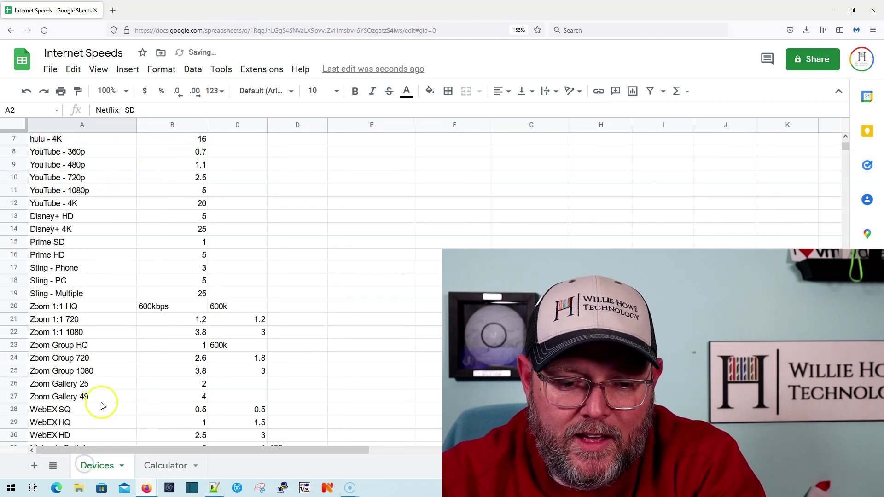
pyautogui.scroll(-6, 99, 404)
pyautogui.scroll(4, 99, 405)
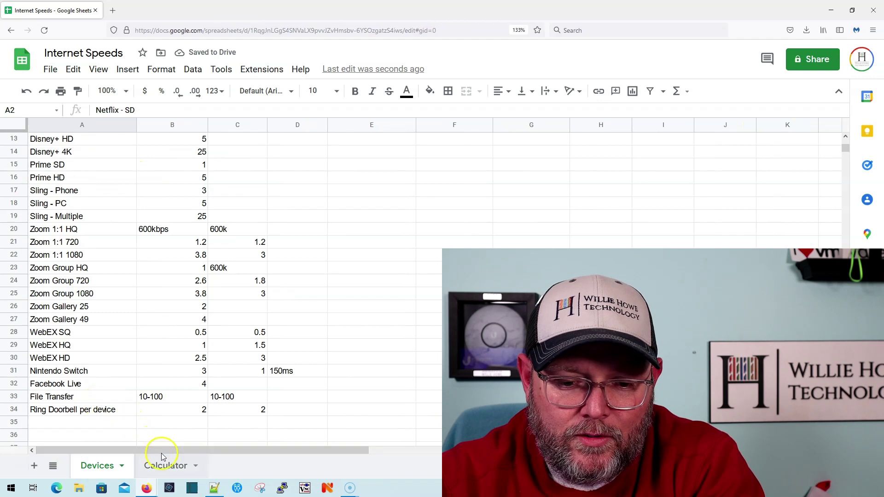
pyautogui.click(171, 467)
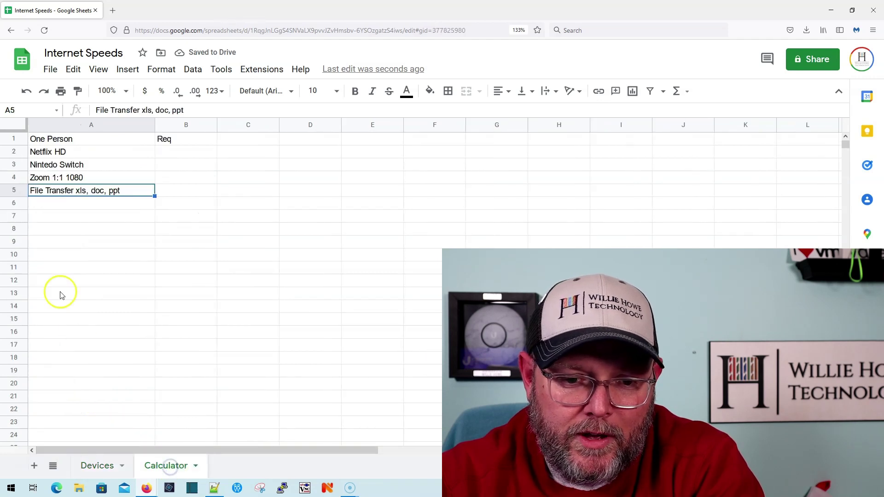
pyautogui.click(60, 204)
pyautogui.write('Ring D')
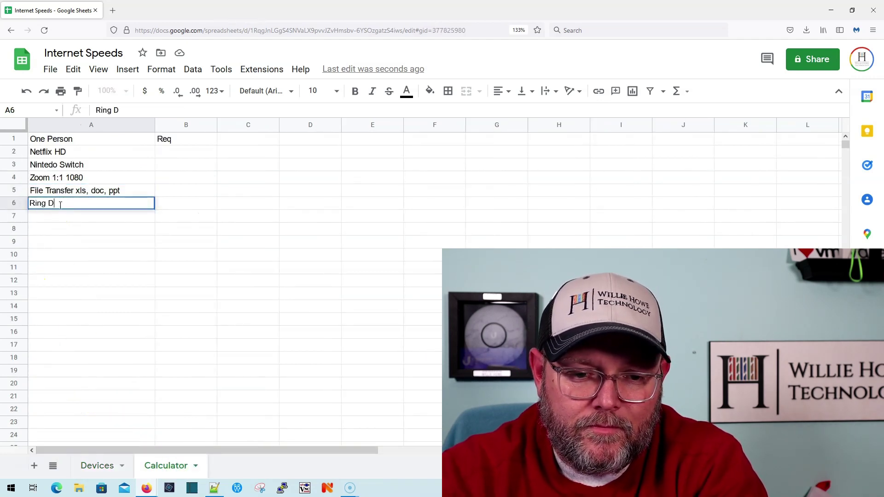
pyautogui.write('oorbell')
pyautogui.press('Return')
pyautogui.write('Websurfing')
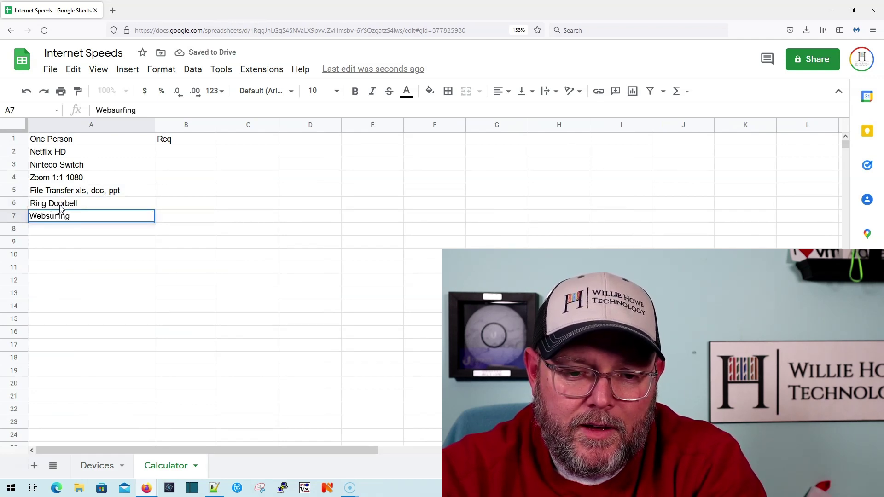
pyautogui.press('Tab')
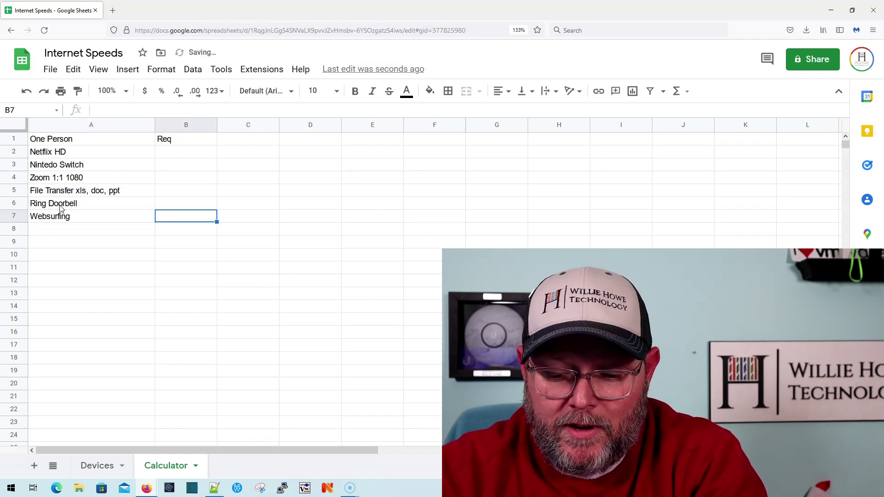
pyautogui.write('5')
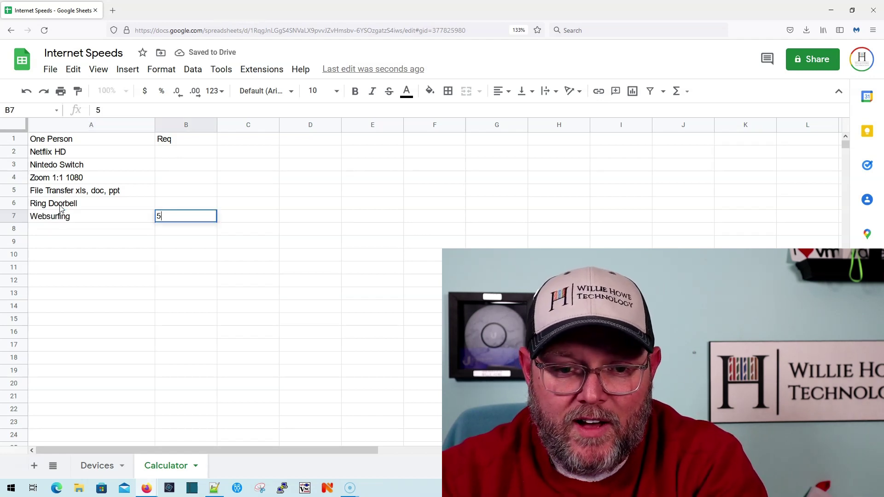
# Enter download speeds of 5 for Netflix HD and 3 for Nintendo Switch.
pyautogui.click(98, 465)
pyautogui.scroll(4, 97, 267)
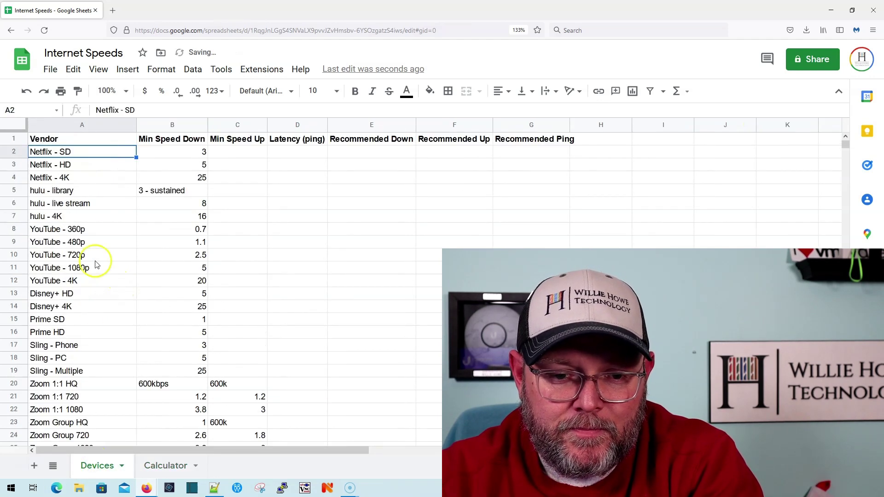
pyautogui.click(170, 466)
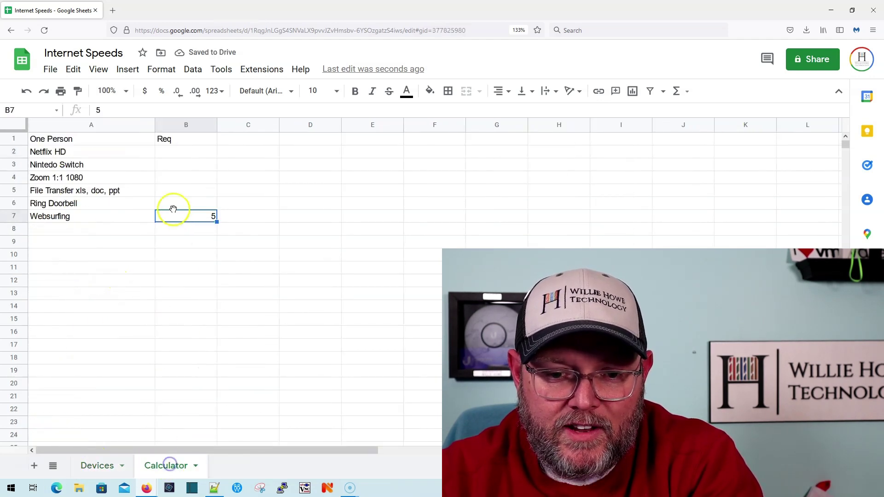
pyautogui.click(174, 154)
pyautogui.write('5')
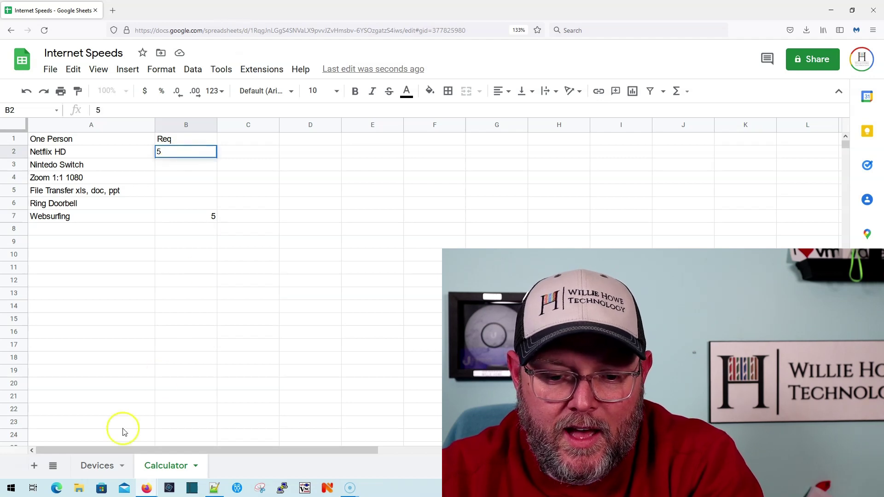
pyautogui.click(92, 465)
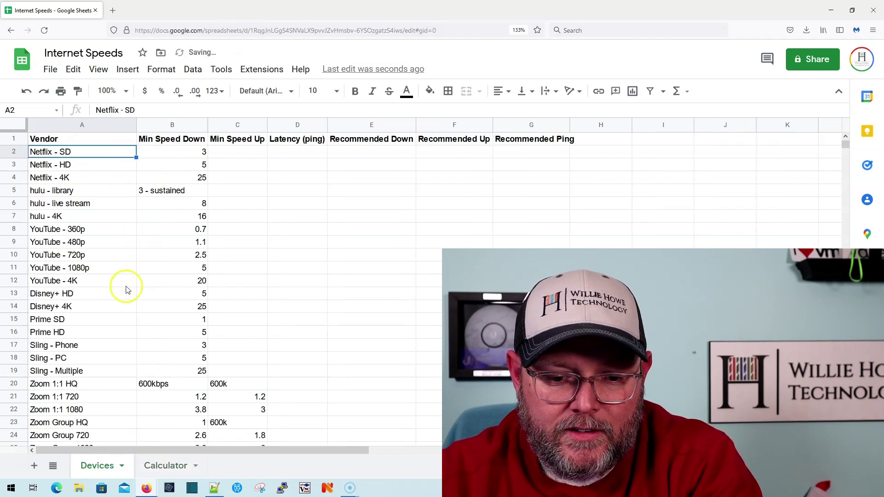
pyautogui.scroll(-4, 124, 288)
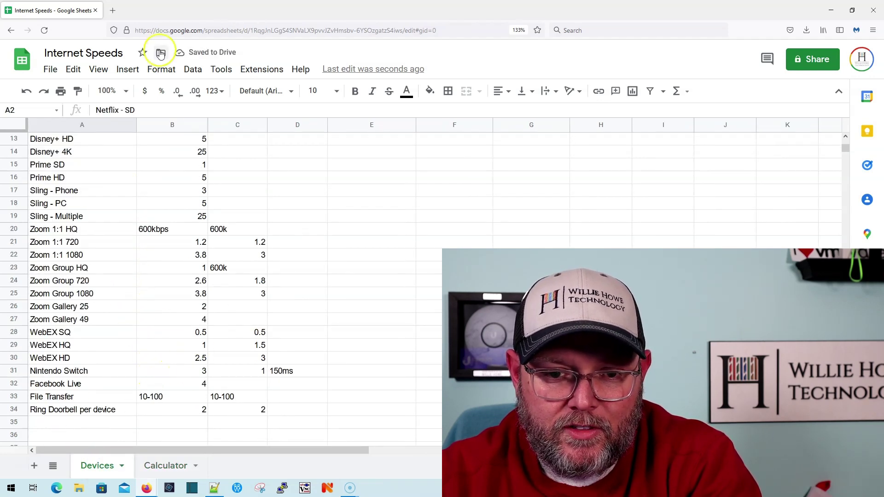
pyautogui.click(166, 466)
pyautogui.click(195, 166)
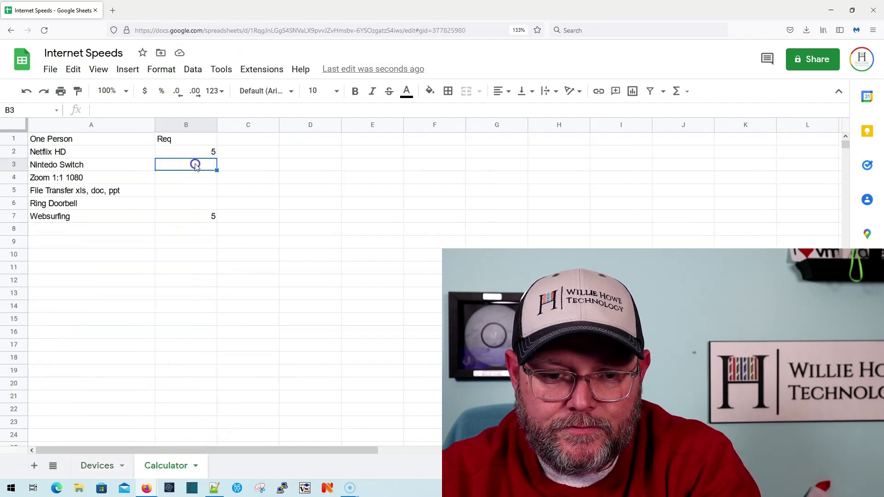
pyautogui.write('3')
# Give Zoom 1:1 1080 a download of 3.8 and an upload of 3.
pyautogui.click(100, 463)
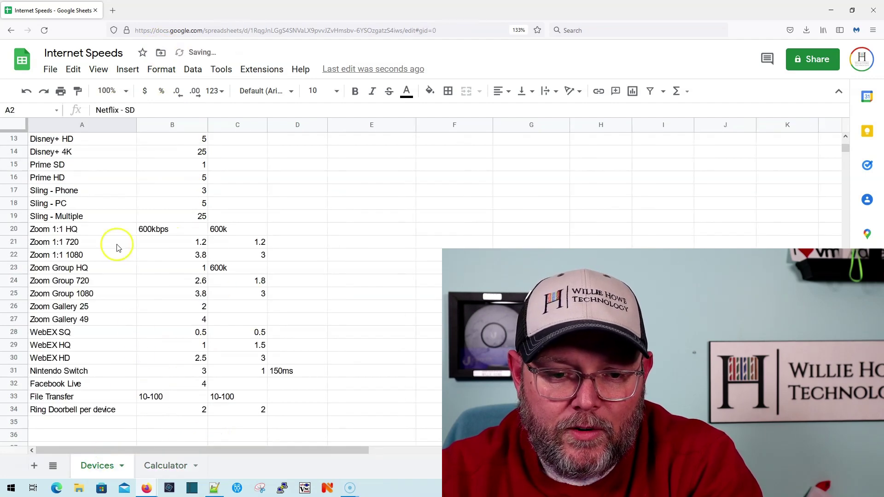
pyautogui.scroll(4, 122, 258)
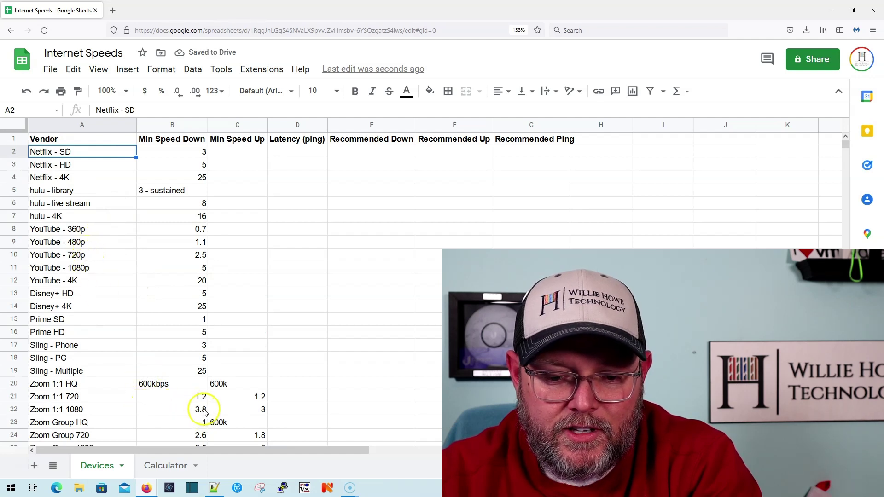
pyautogui.click(146, 467)
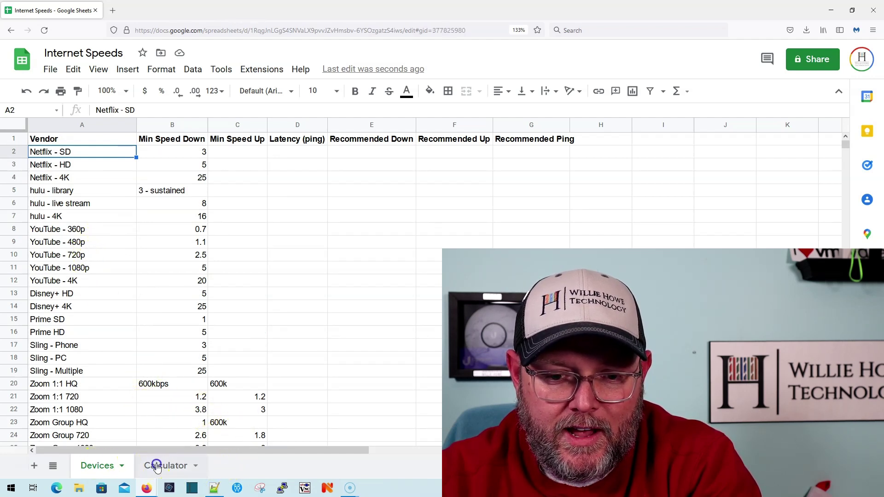
pyautogui.click(201, 181)
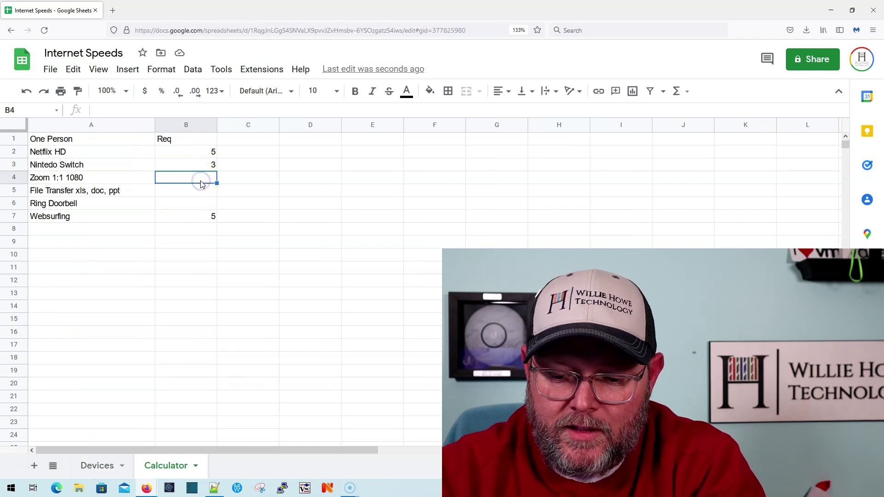
pyautogui.write('3.8')
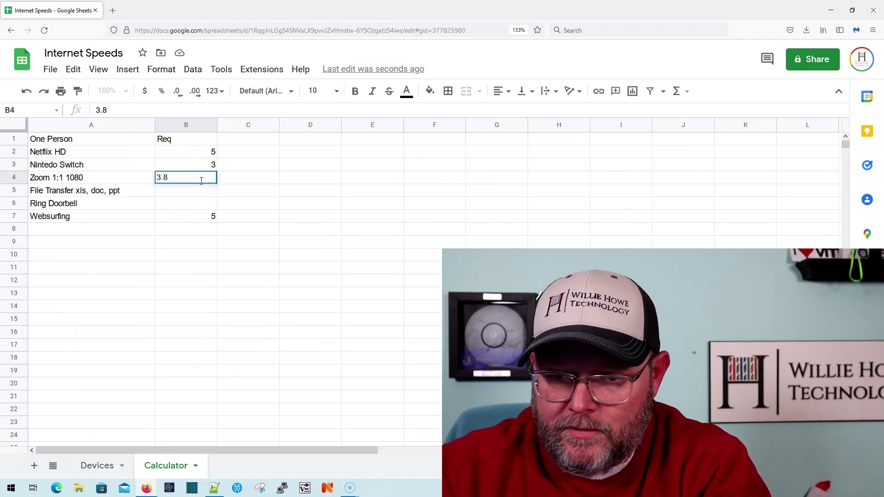
pyautogui.press('Tab')
pyautogui.write('3')
pyautogui.click(239, 167)
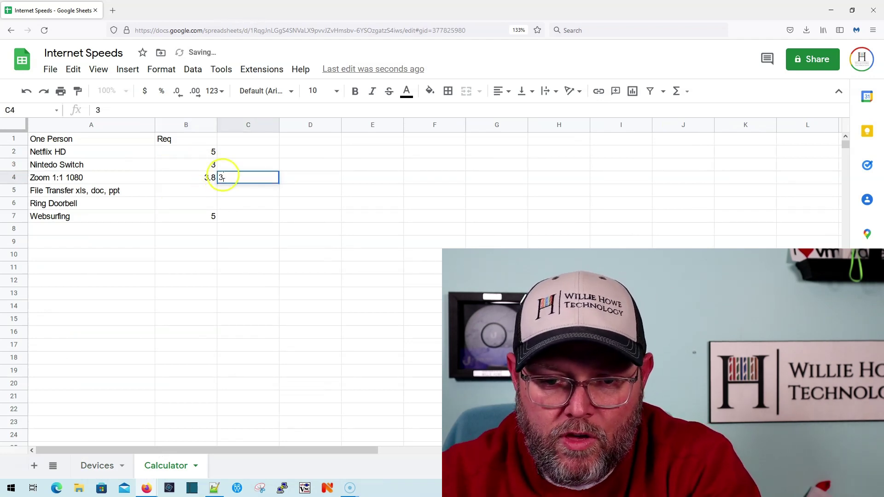
# Enter an upload value of 1 for Nintendo Switch in C3.
pyautogui.click(112, 466)
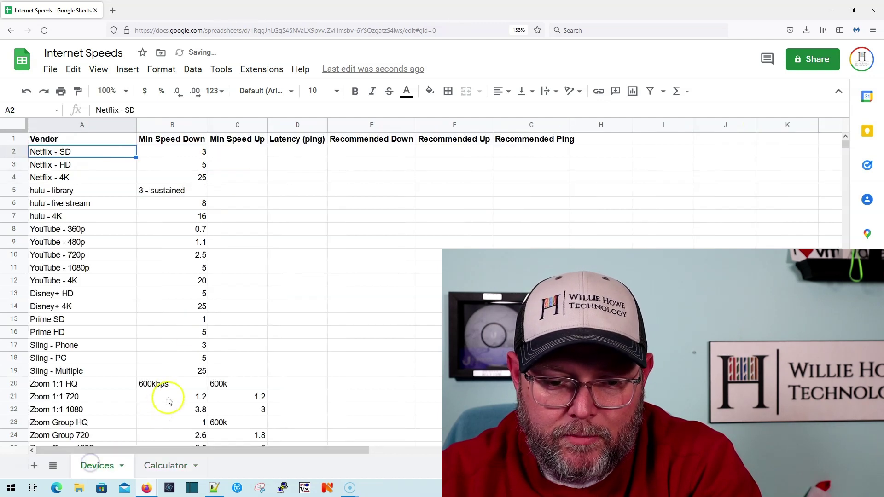
pyautogui.scroll(-6, 167, 396)
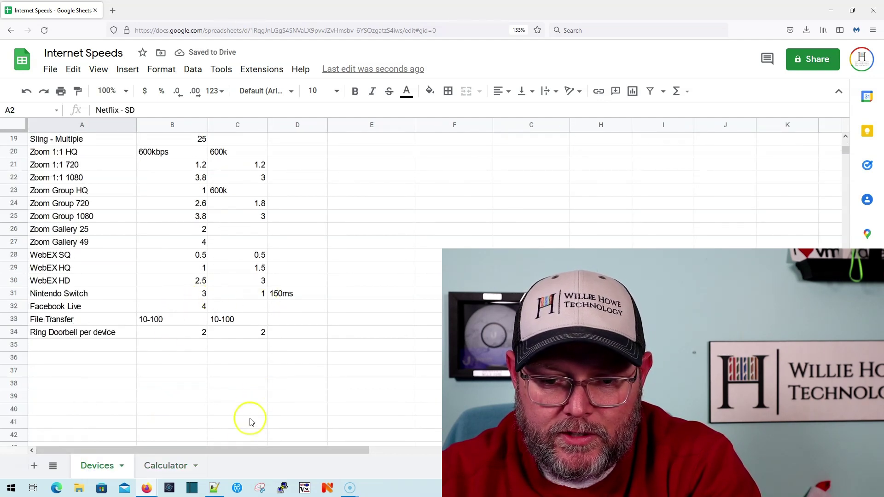
pyautogui.click(167, 466)
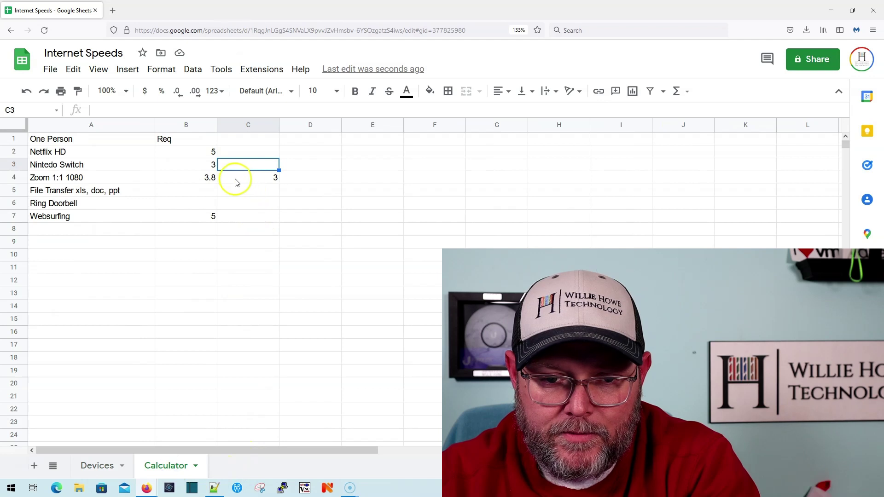
pyautogui.write('1')
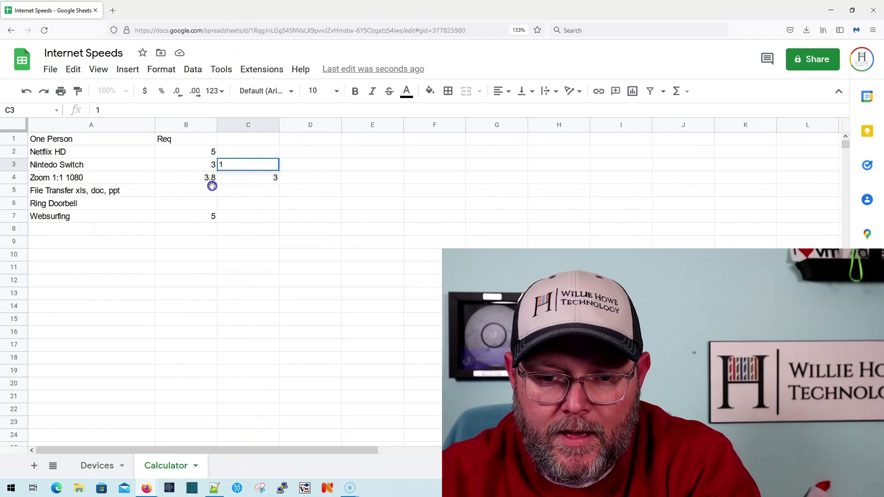
# Enter 10 down and 10 up for File Transfer, and 2 down and 2 up for Ring Doorbell.
pyautogui.click(213, 190)
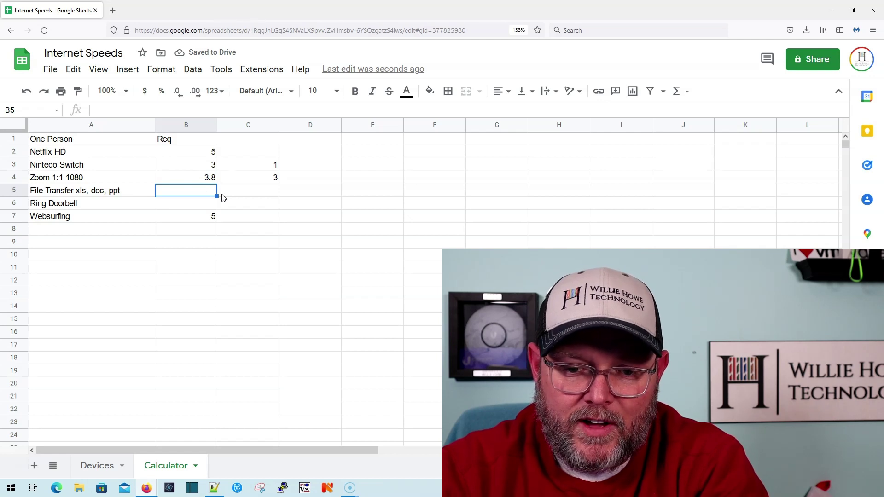
pyautogui.write('10')
pyautogui.click(222, 194)
pyautogui.write('10')
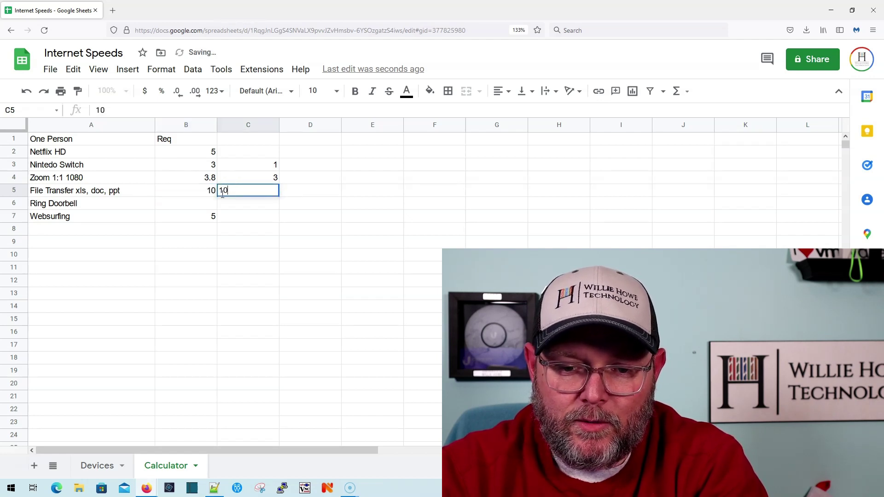
pyautogui.press('Return')
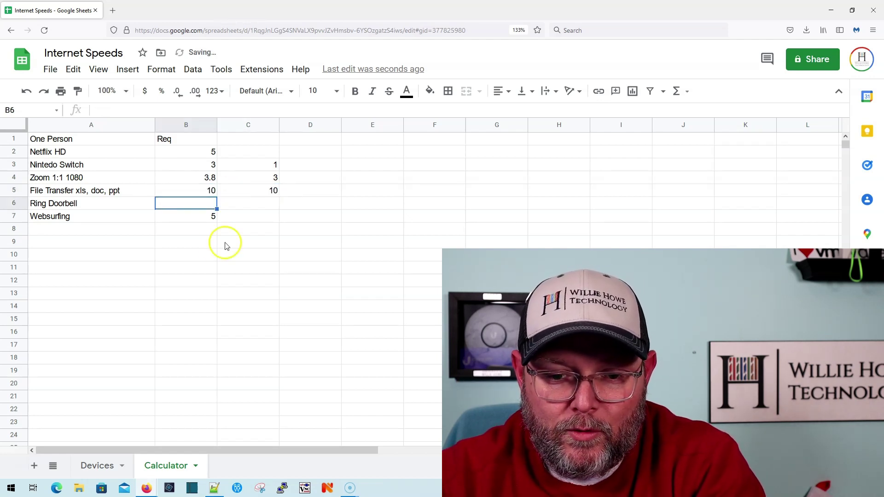
pyautogui.write('3')
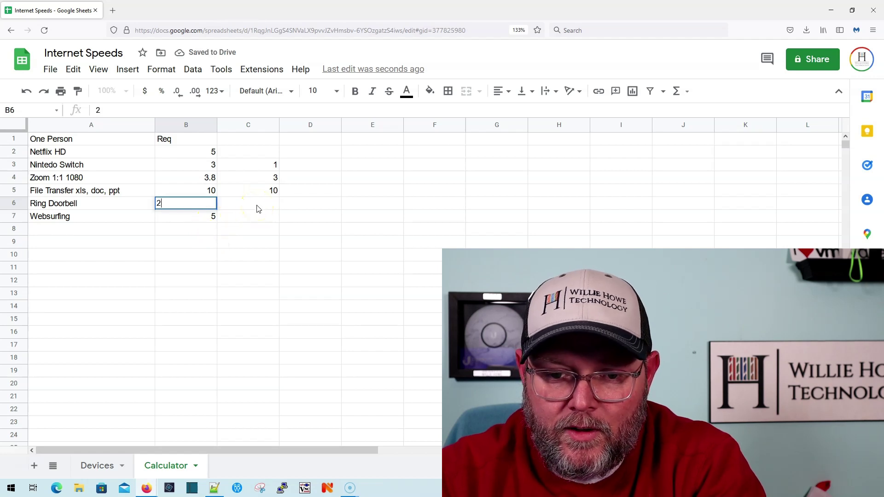
pyautogui.press('Tab')
pyautogui.write('2')
pyautogui.press('Return')
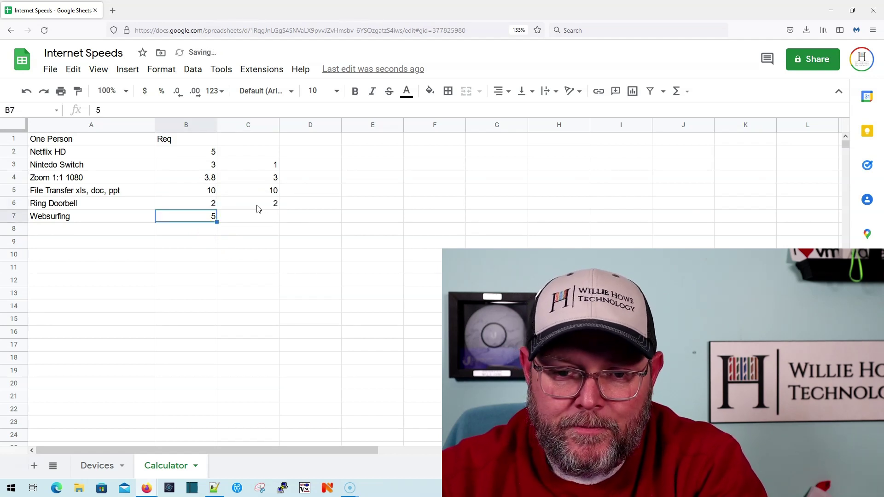
# Rename the headers to Download and Upload and make row A1:C1 bold.
pyautogui.click(169, 139)
pyautogui.write('Dow')
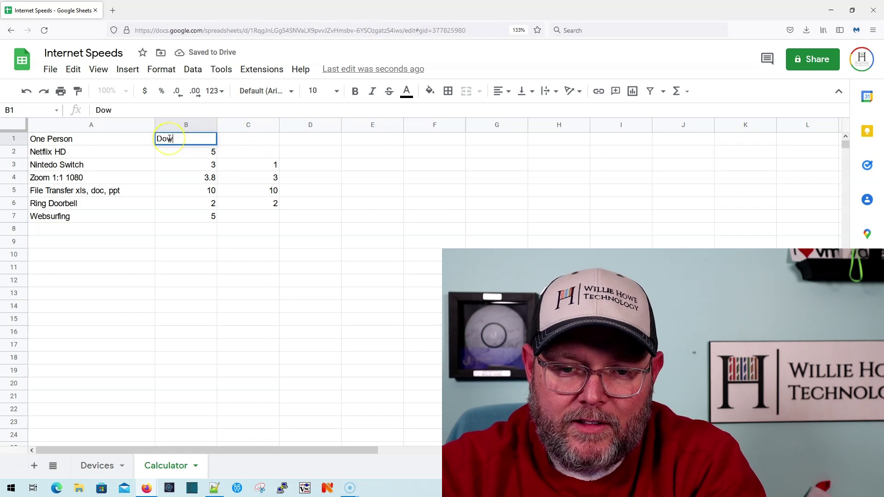
pyautogui.write('nload')
pyautogui.press('Tab')
pyautogui.write('Upload')
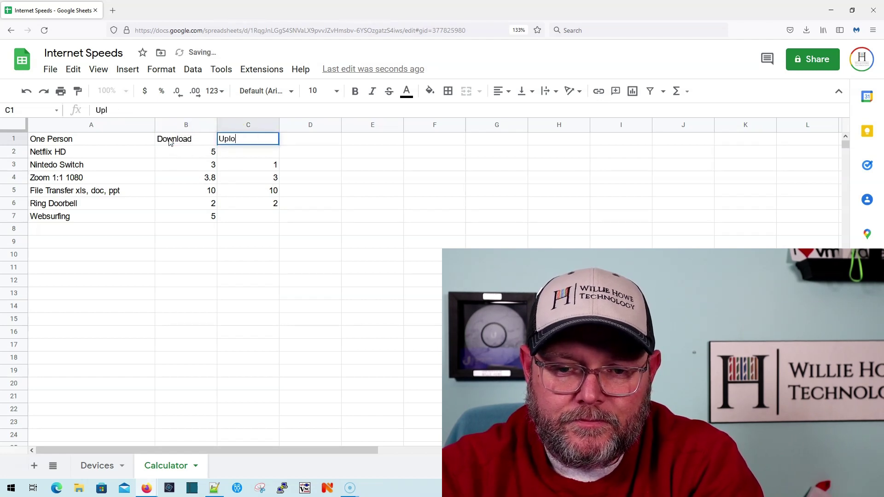
pyautogui.press('Return')
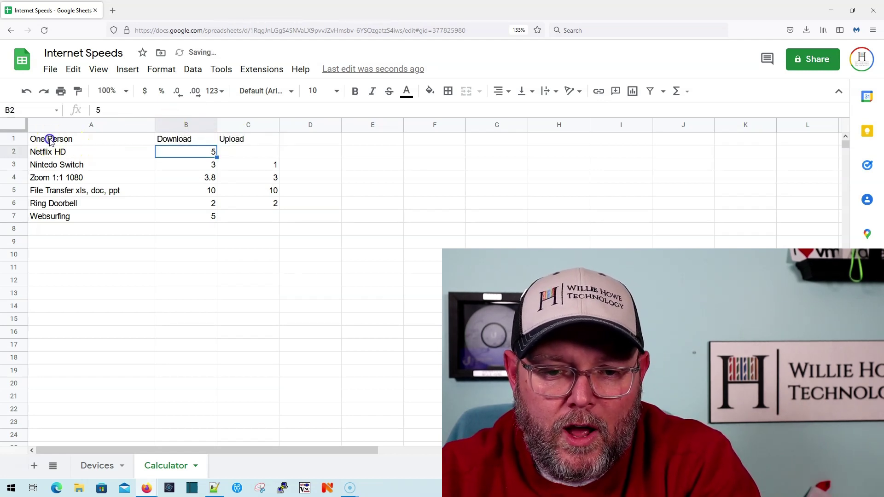
pyautogui.moveTo(45, 138); pyautogui.dragTo(241, 142)
pyautogui.click(242, 141)
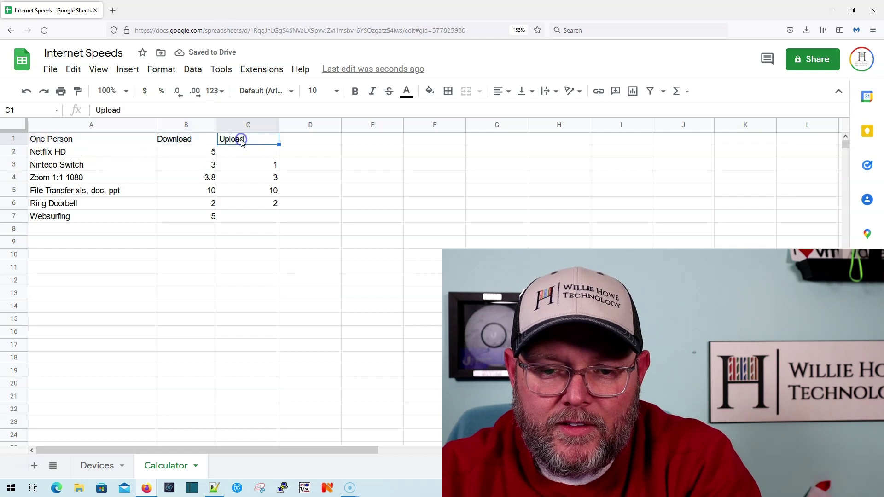
pyautogui.keyDown('shift'); pyautogui.click(86, 139); pyautogui.keyUp('shift')
pyautogui.click(355, 92)
pyautogui.click(224, 168)
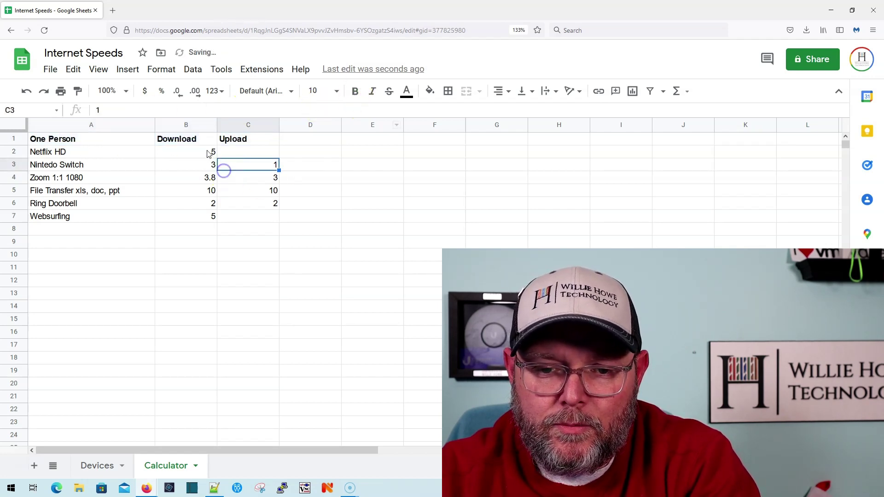
pyautogui.click(207, 152)
# Add a Total label in A8, SUM B2:B8 to 28.8, and enter 16 as the upload total.
pyautogui.click(44, 228)
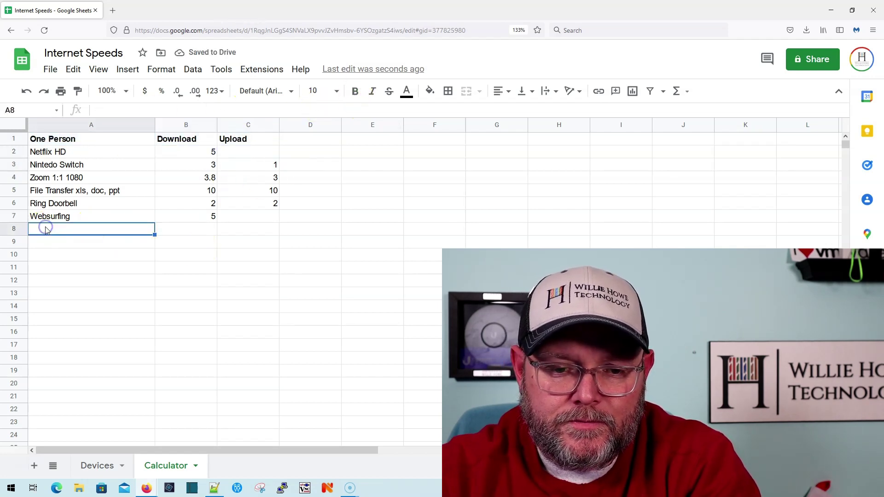
pyautogui.write('Total')
pyautogui.press('Tab')
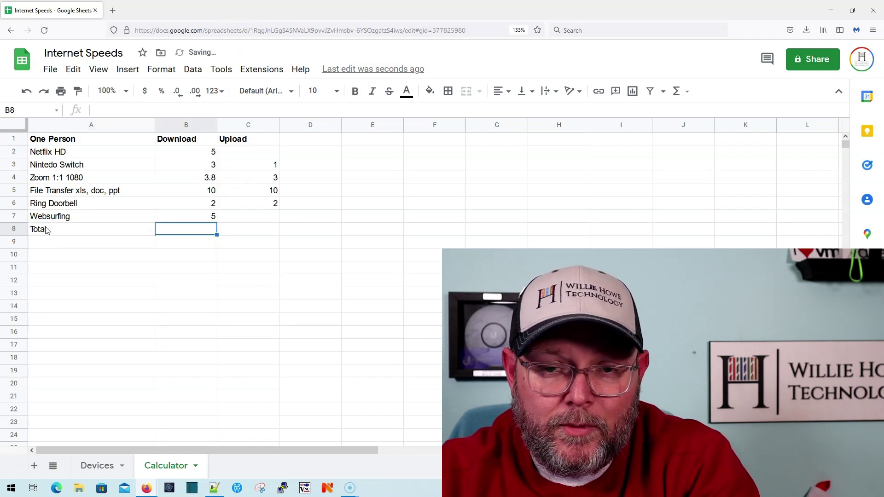
pyautogui.click(202, 151)
pyautogui.keyDown('shift'); pyautogui.click(197, 230); pyautogui.keyUp('shift')
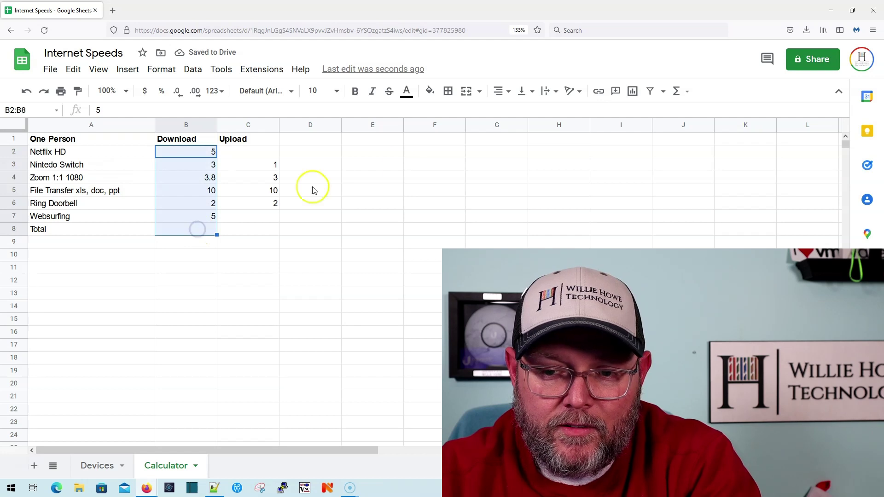
pyautogui.click(676, 90)
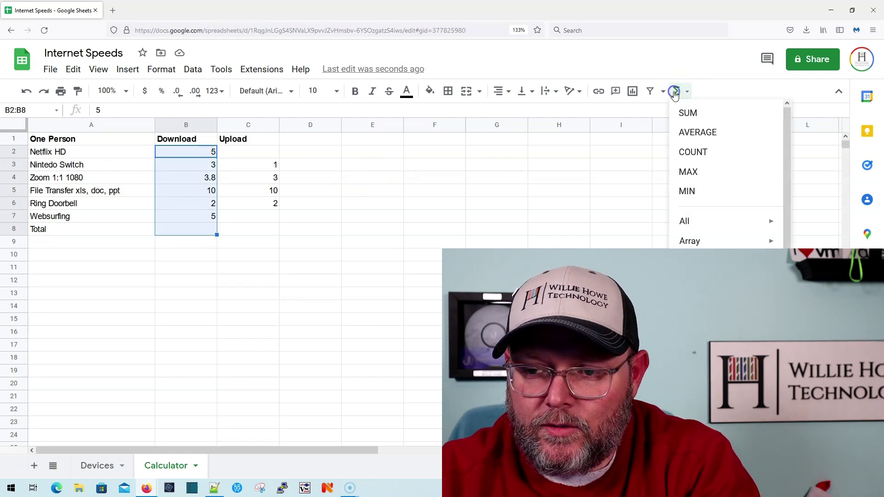
pyautogui.click(693, 115)
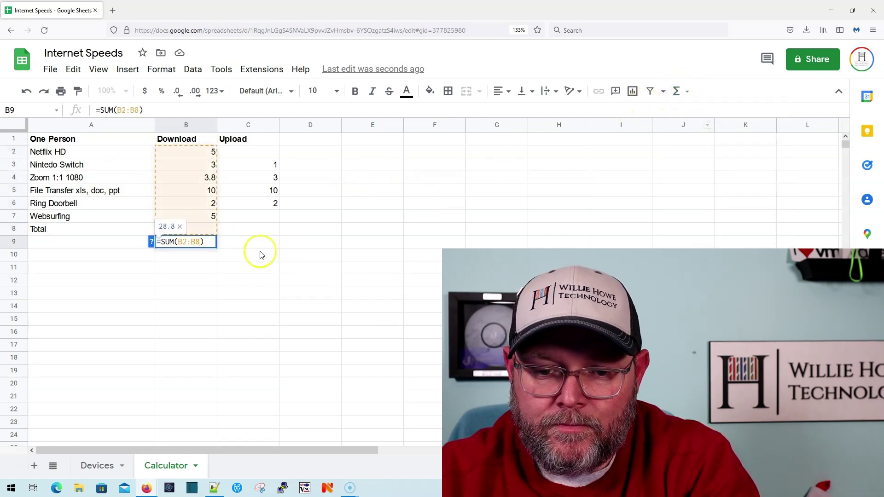
pyautogui.press('Return')
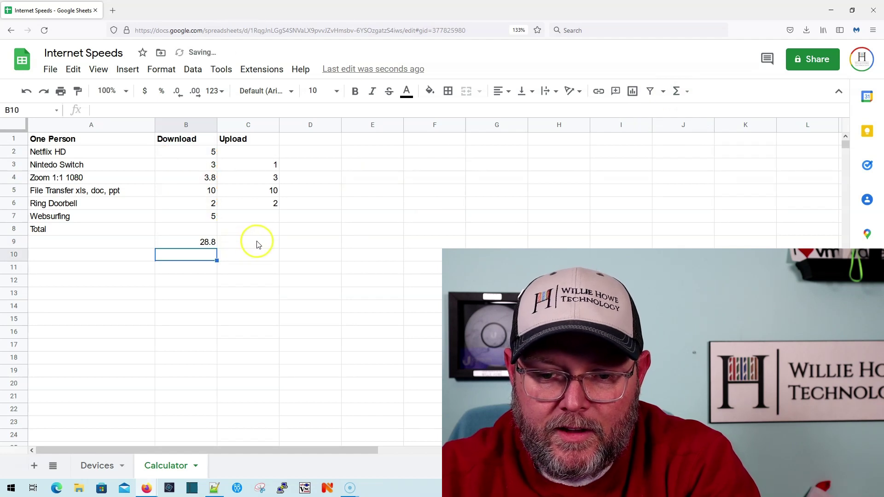
pyautogui.click(260, 242)
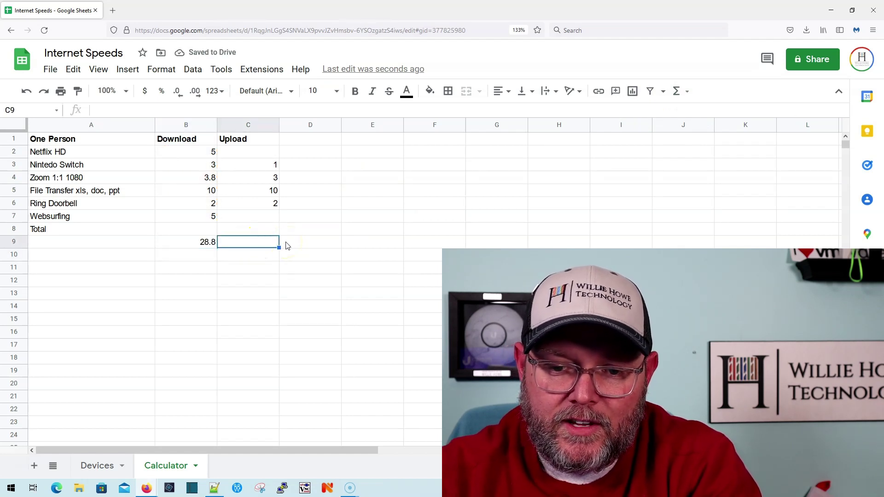
pyautogui.write('16')
pyautogui.press('Return')
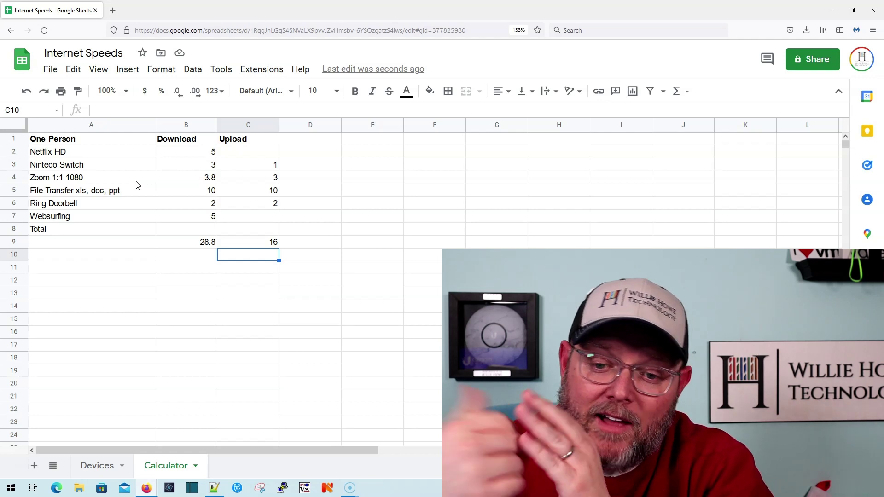
pyautogui.click(202, 243)
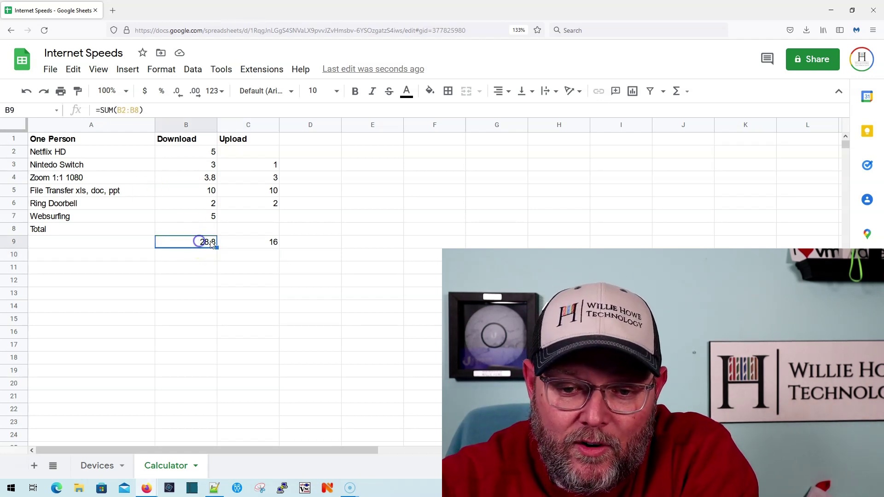
pyautogui.click(270, 241)
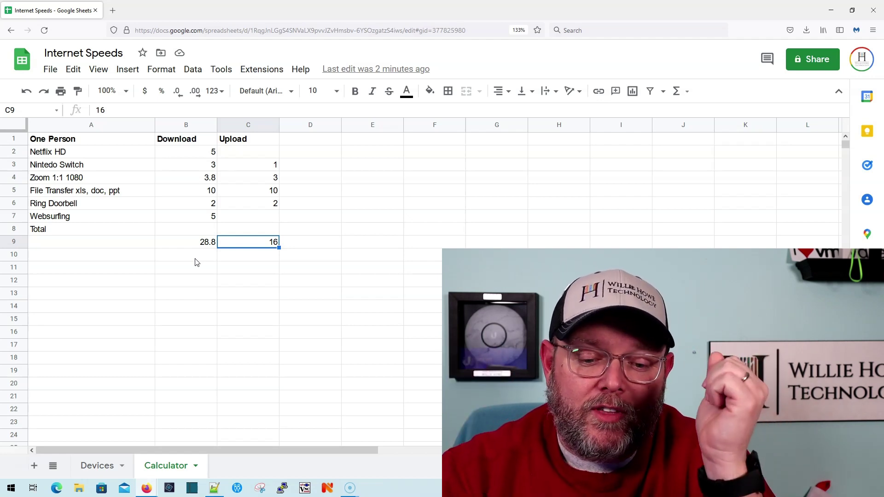
# Return to the Devices sheet and scroll its vendor speed list back to row 1.
pyautogui.click(98, 466)
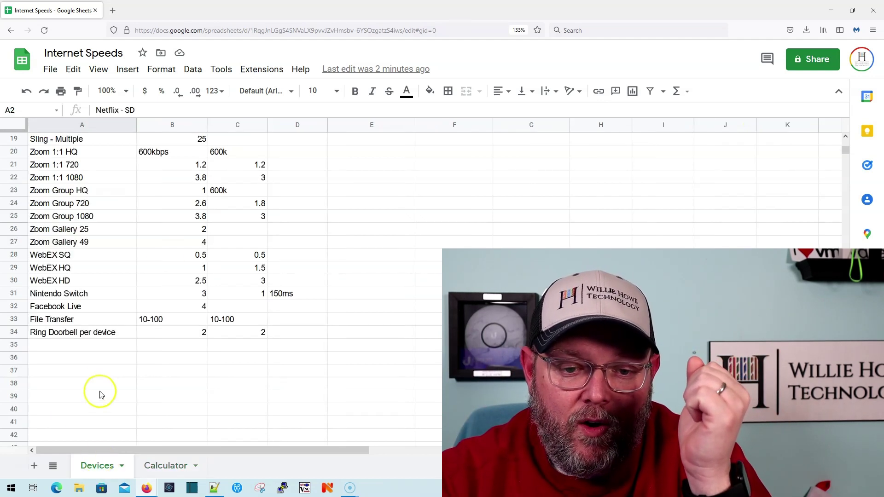
pyautogui.scroll(5, 100, 392)
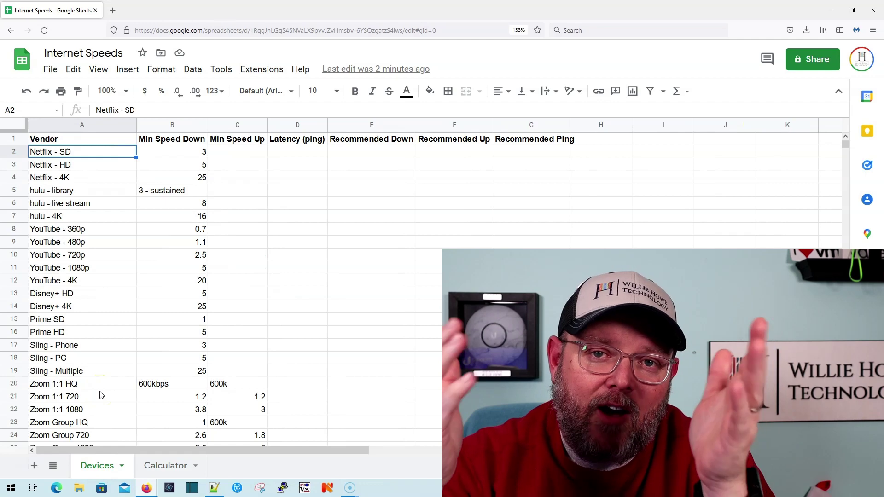